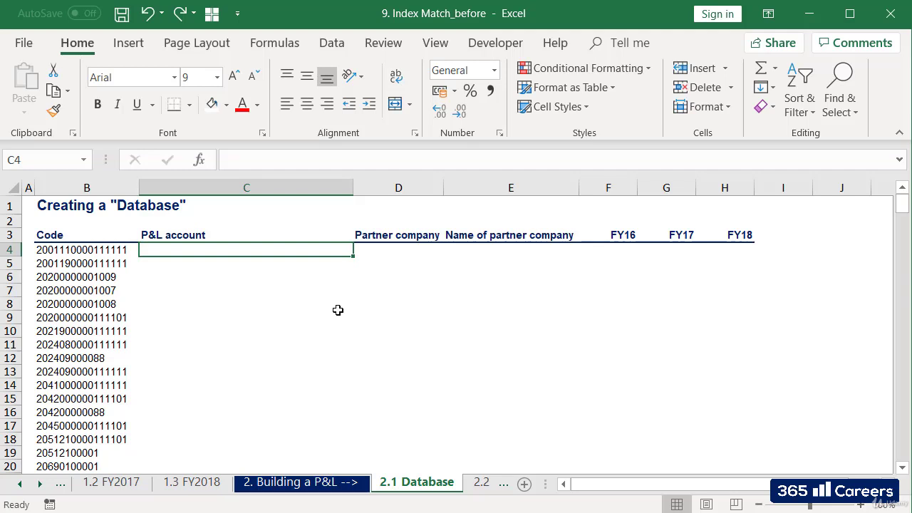
Examine the empty P&L account and partner columns in the database sheet and the Code column on the 1.1 FY2016 sheet.
drag(306, 250, 388, 333)
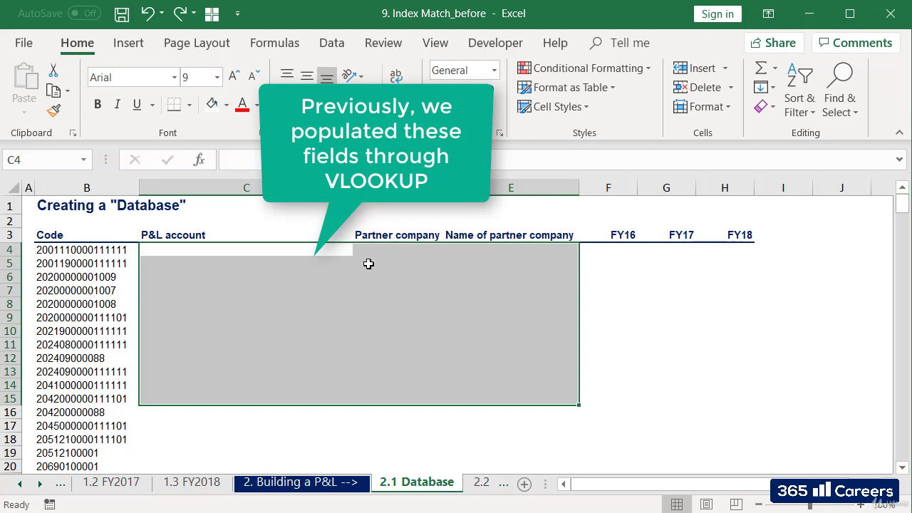
click(320, 253)
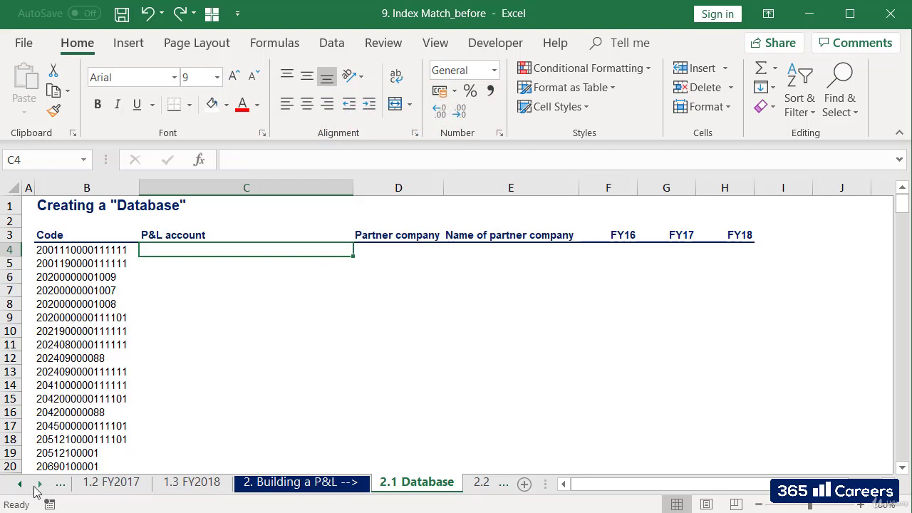
click(20, 484)
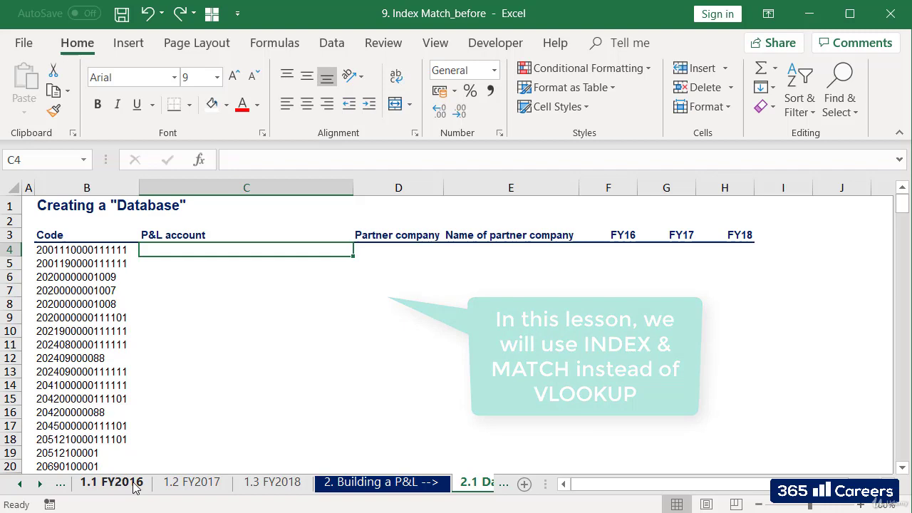
click(136, 485)
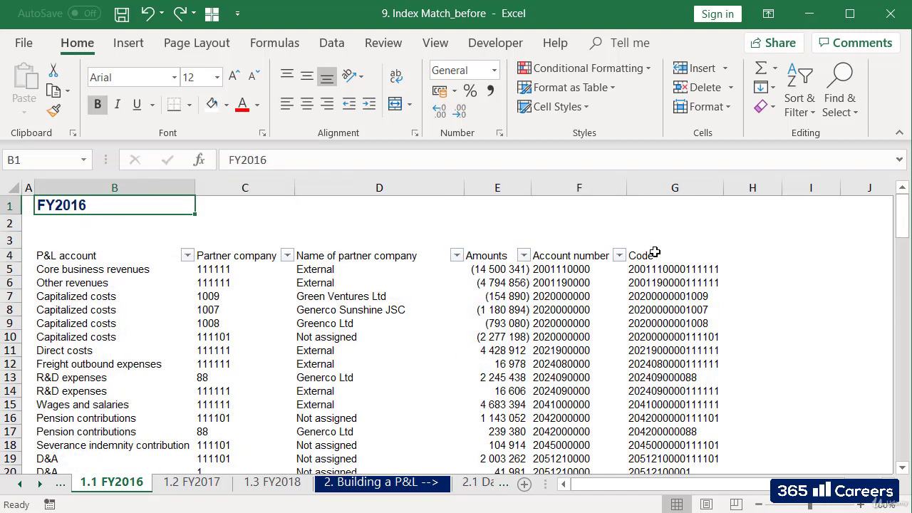
drag(653, 254, 662, 349)
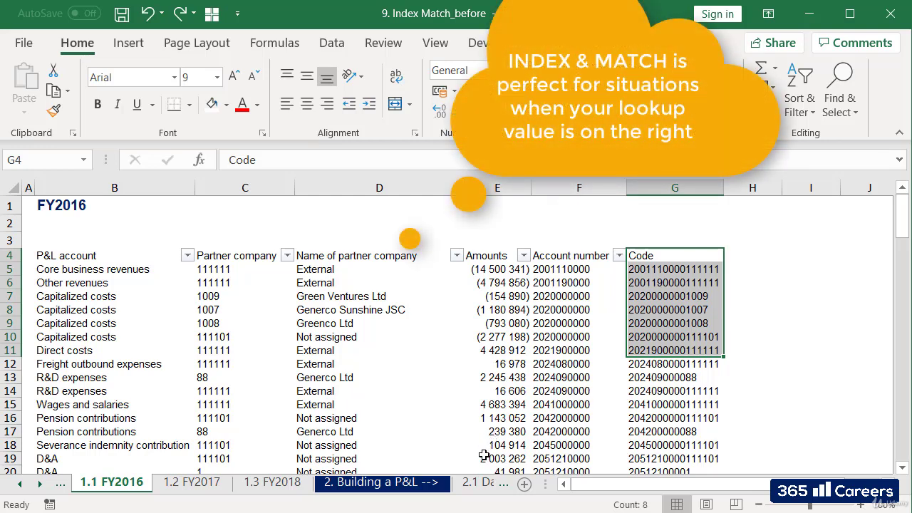
Begin an INDEX formula in C4 of the 2.1 Database sheet with the row-fixed array '1.1 FY2016'!B$5:B$61.
click(474, 483)
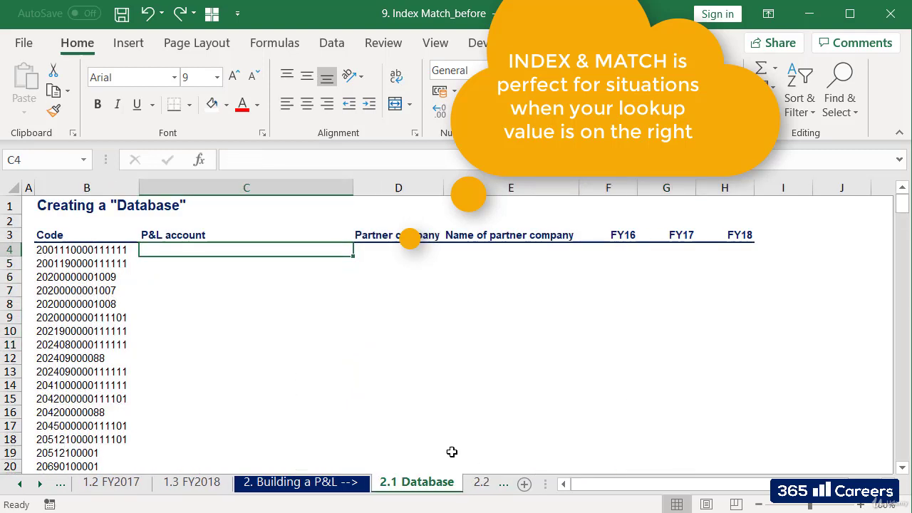
text(=)
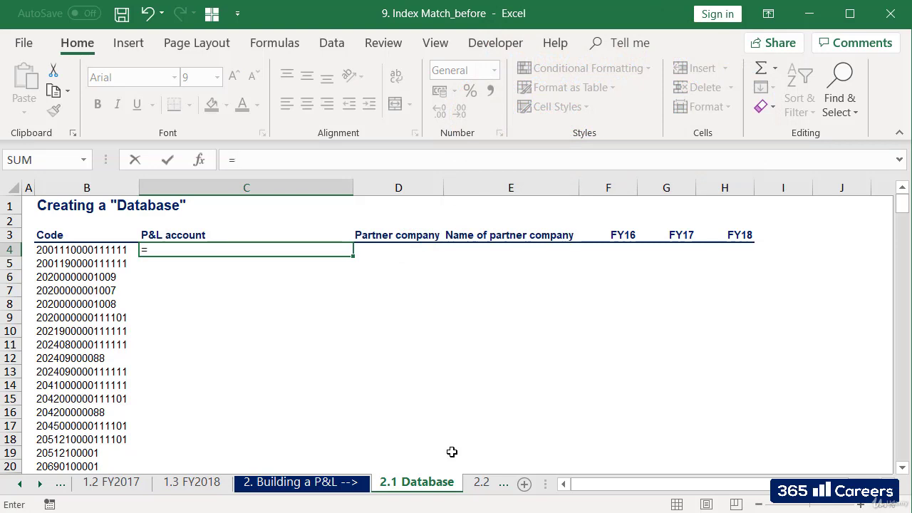
text(INDEX()
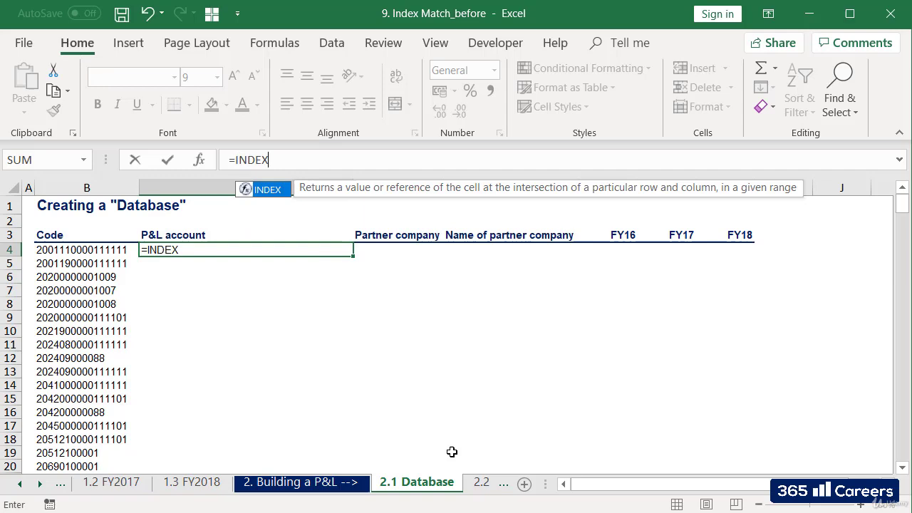
click(19, 484)
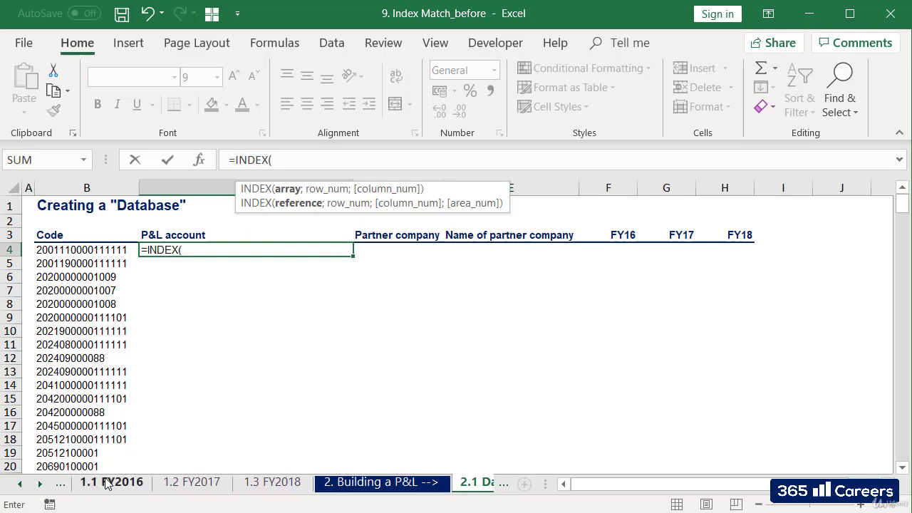
click(111, 484)
drag(136, 269, 107, 276)
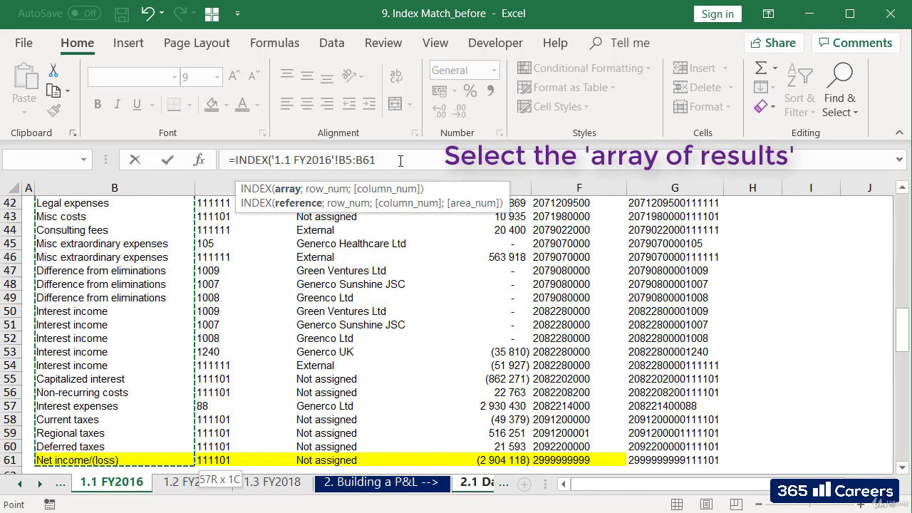
click(353, 162)
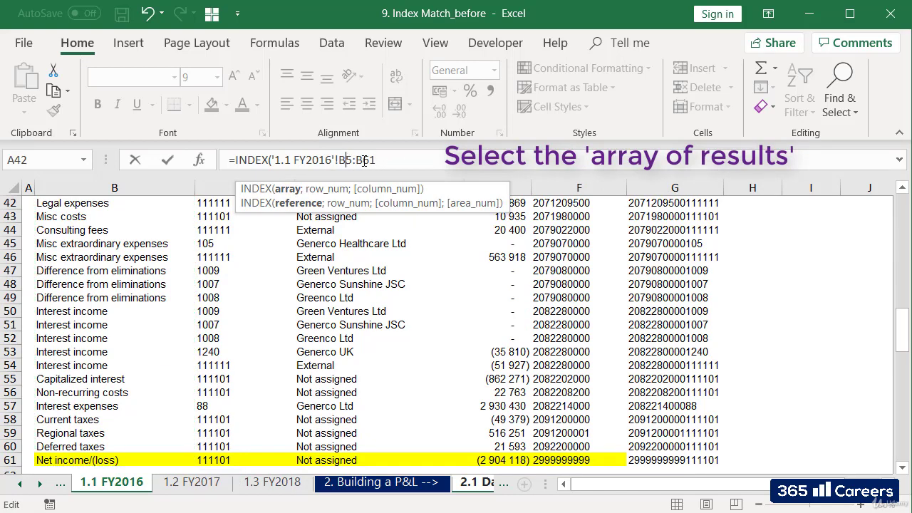
text($5:B$)
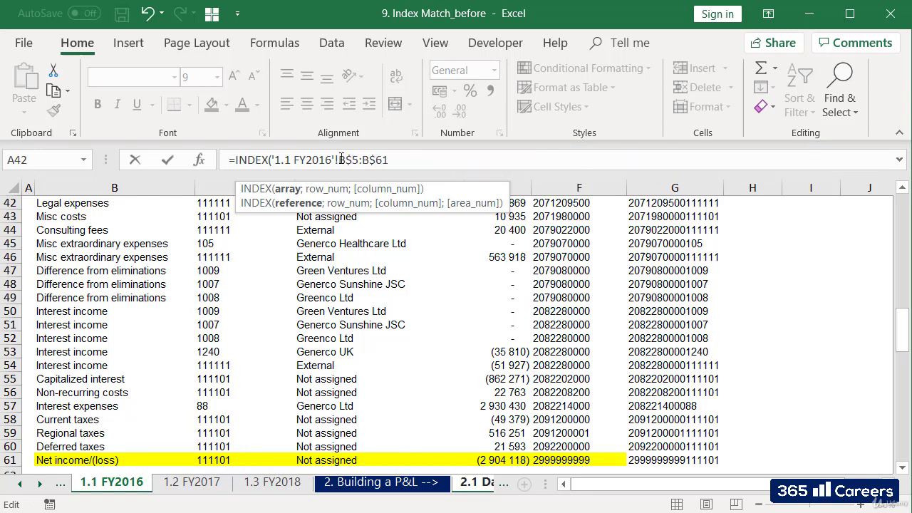
drag(340, 160, 395, 161)
click(397, 161)
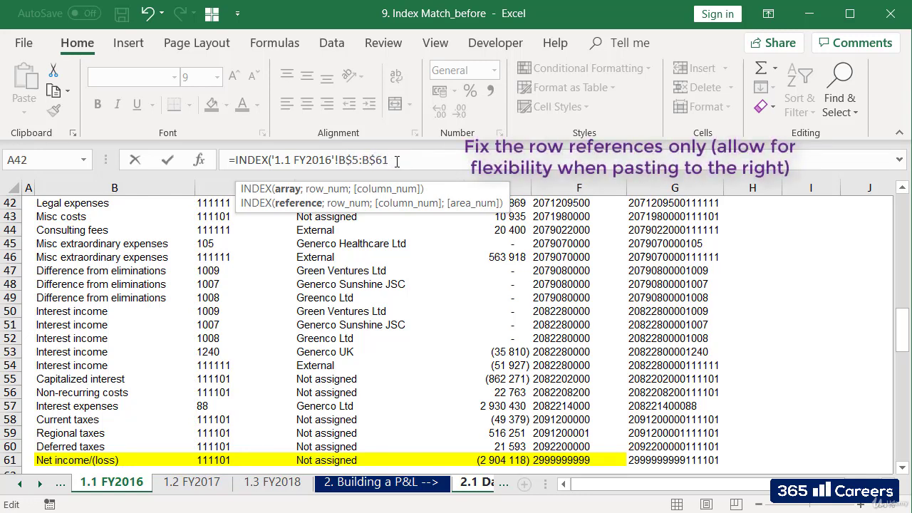
text(;)
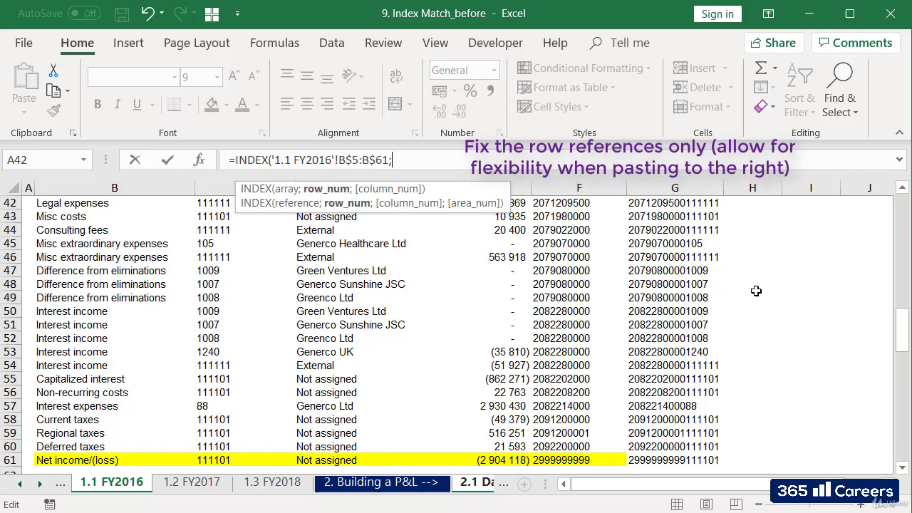
Nest a MATCH function as the row number, with the column-fixed lookup value '2.1 Database'!$B4.
drag(902, 329, 901, 215)
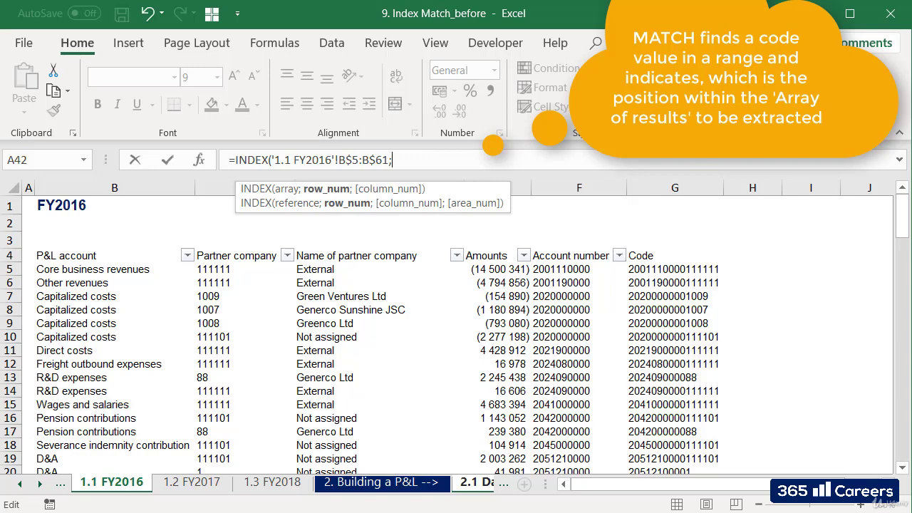
text(MATCH()
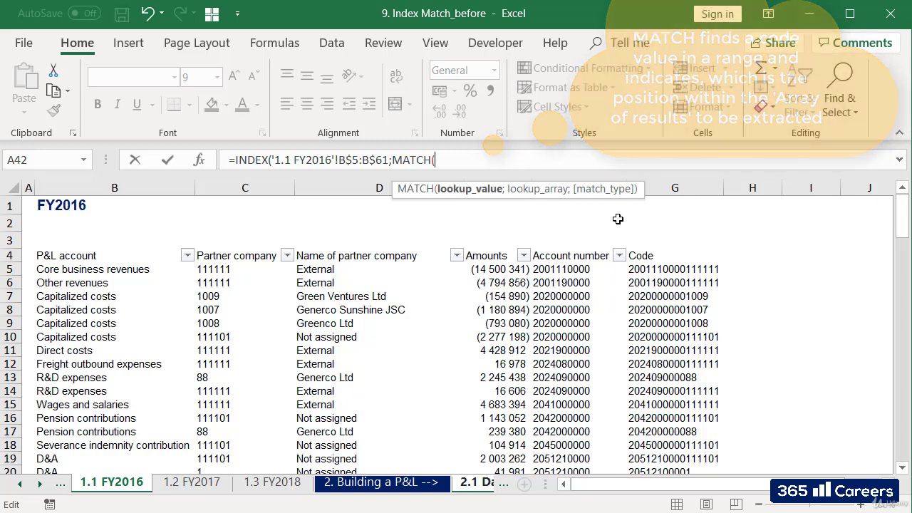
click(471, 483)
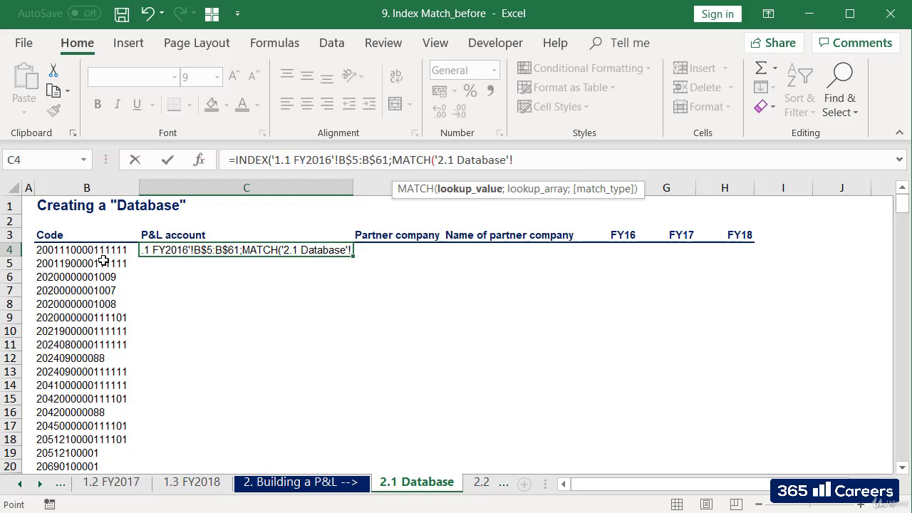
click(102, 251)
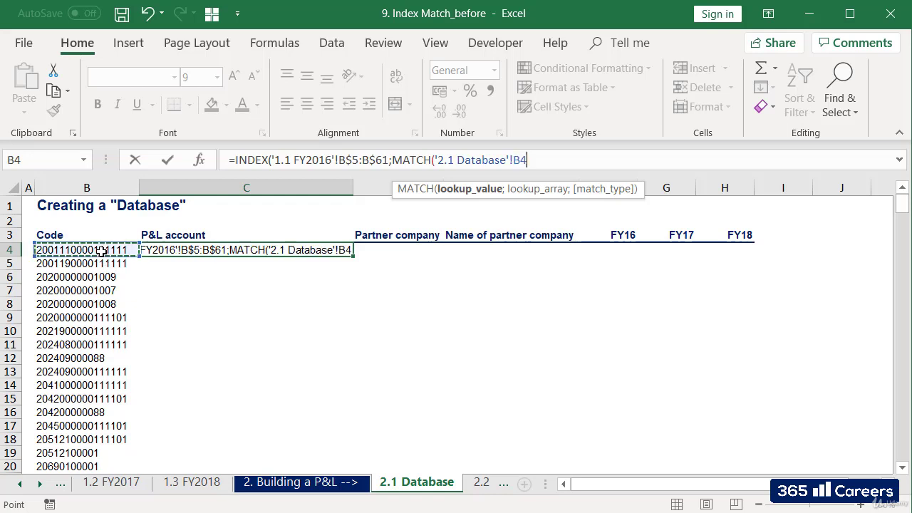
click(515, 160)
text($61)
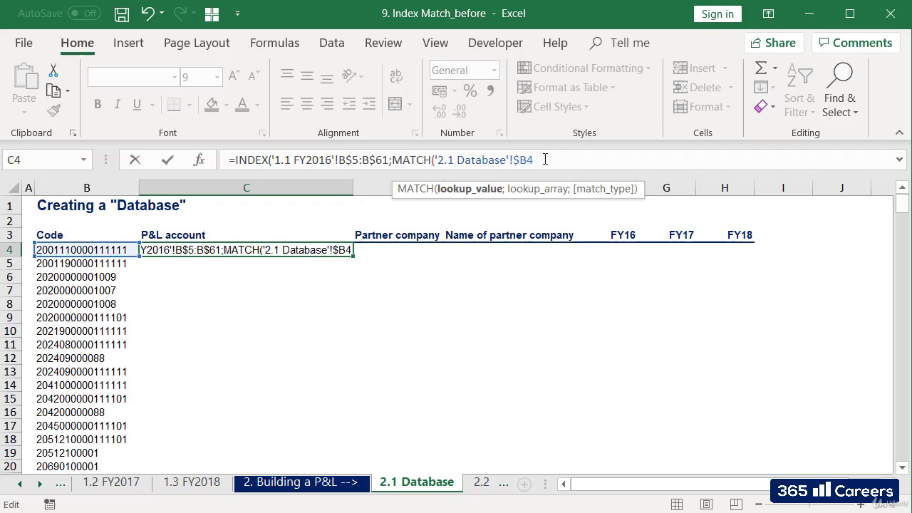
text(;)
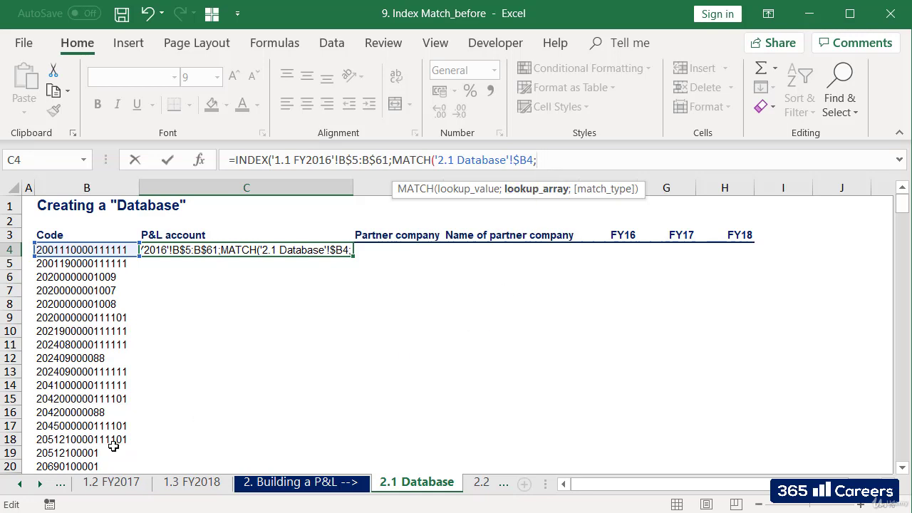
Complete the MATCH with the absolute lookup array '1.1 FY2016'!$G$5:$G$61 and exact match type 0, and enter the formula.
click(21, 485)
click(134, 487)
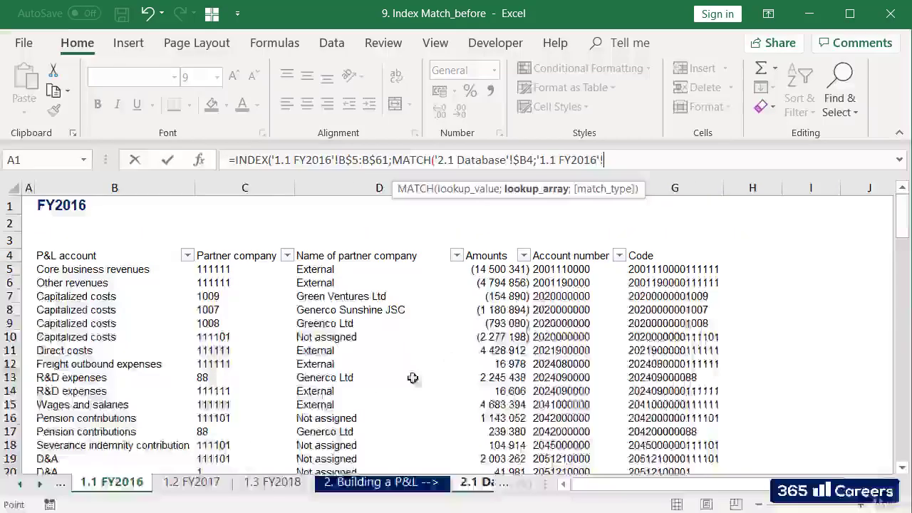
click(640, 269)
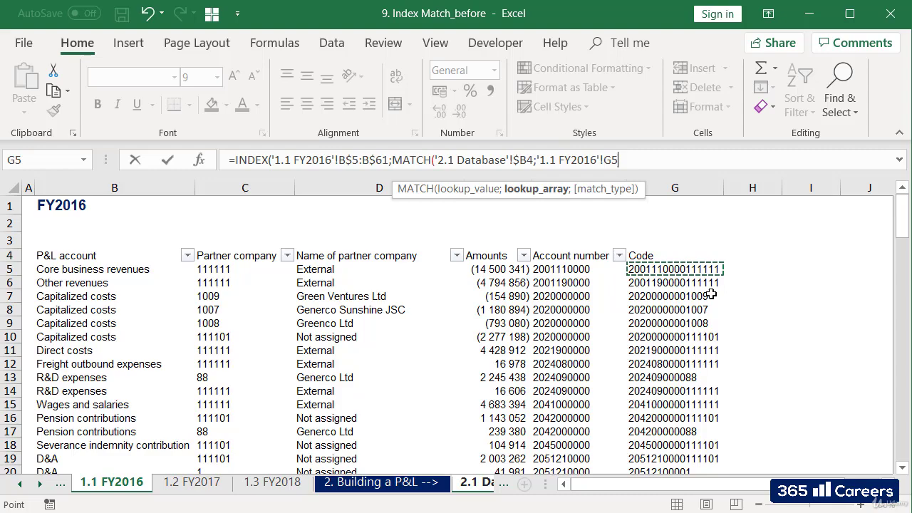
key(ctrl+shift+Down)
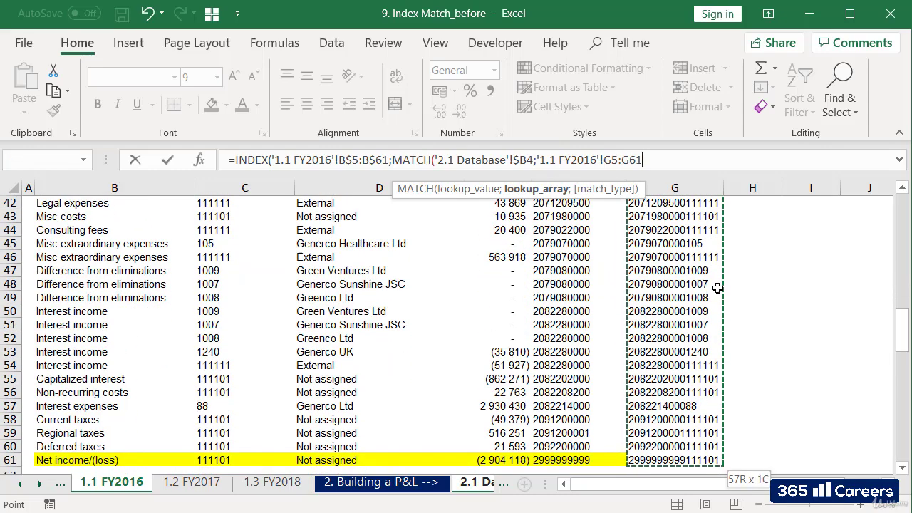
drag(903, 329, 895, 242)
key(F4)
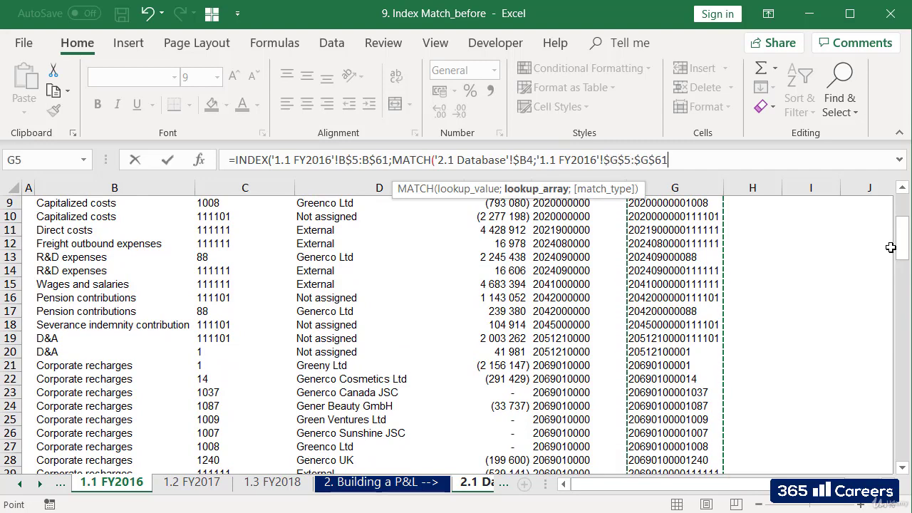
text(;0)
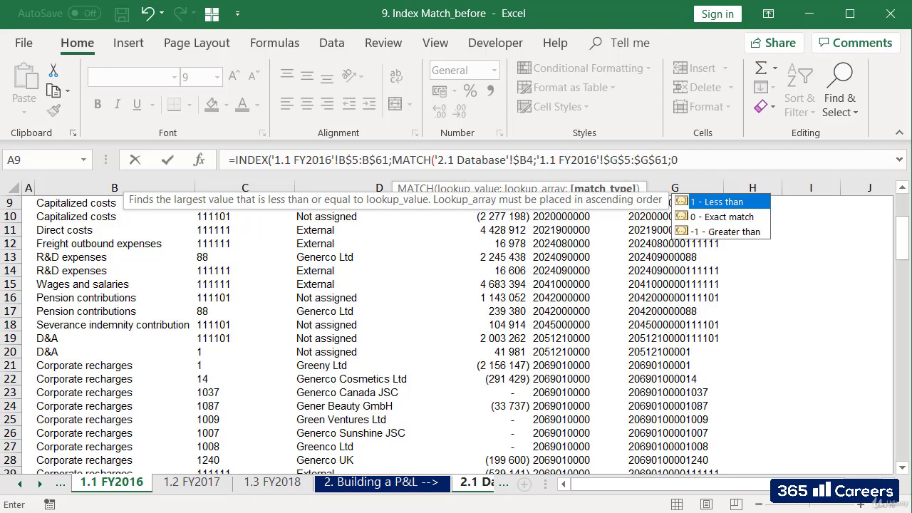
text()))
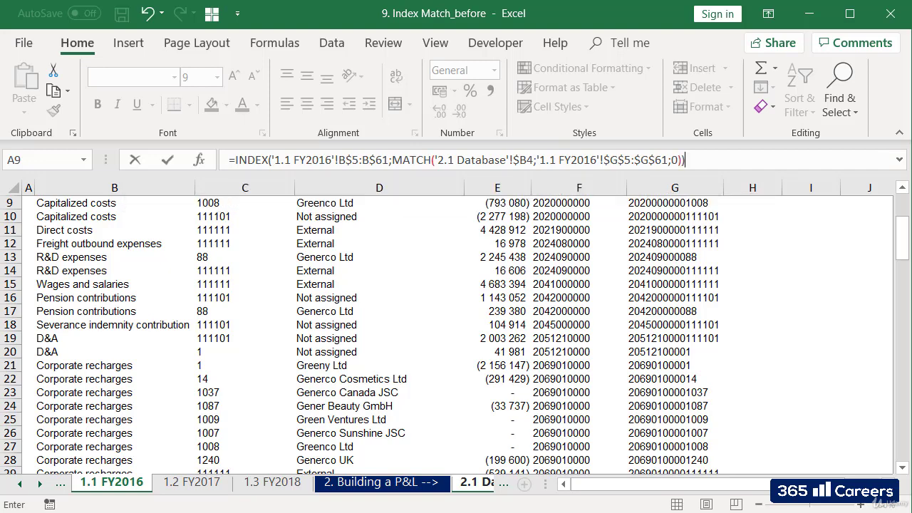
key(Return)
key(Up)
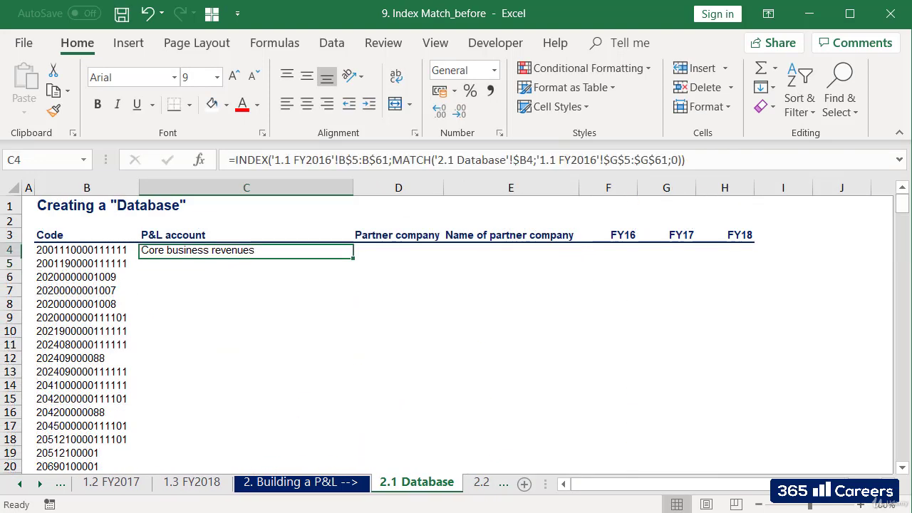
Copy the C4 formula across columns C to E and down all the code rows.
key(ctrl+c)
key(shift+Right)
key(shift+Right)
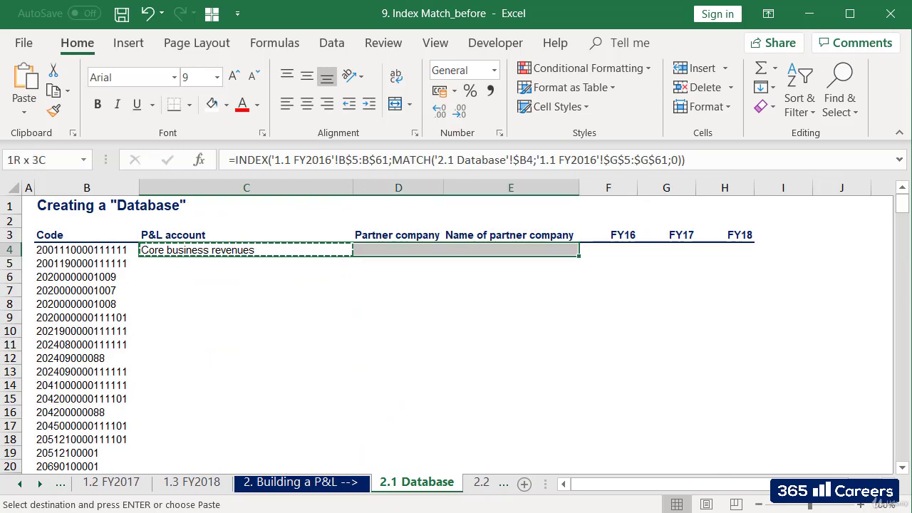
key(ctrl+shift+Down)
key(ctrl+v)
Review the filled lookup results down column C to the first code missing from the FY2016 sheet.
key(Down)
key(Down)
key(Down)
key(Down)
key(Down)
key(Down)
key(Down)
key(Down)
key(Down)
key(Down)
key(Down)
key(Down)
key(Down)
key(Down)
key(Down)
key(Down)
key(Down)
key(Down)
key(Down)
key(Down)
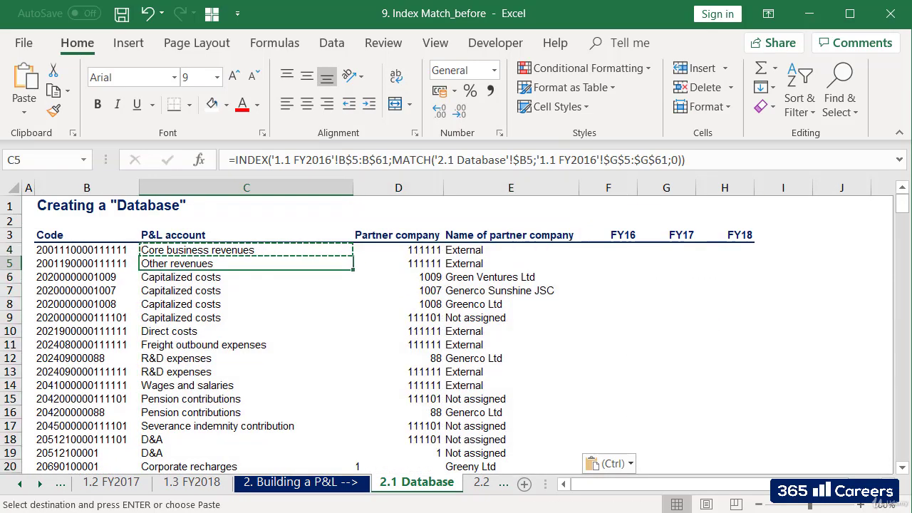
key(Down)
key(Down)
key(Down)
key(Down)
key(Down)
key(Down)
key(Down)
key(Down)
key(Down)
key(Down)
key(Down)
key(Down)
key(Down)
key(Down)
key(Down)
key(Down)
key(Down)
key(Down)
key(Down)
key(Down)
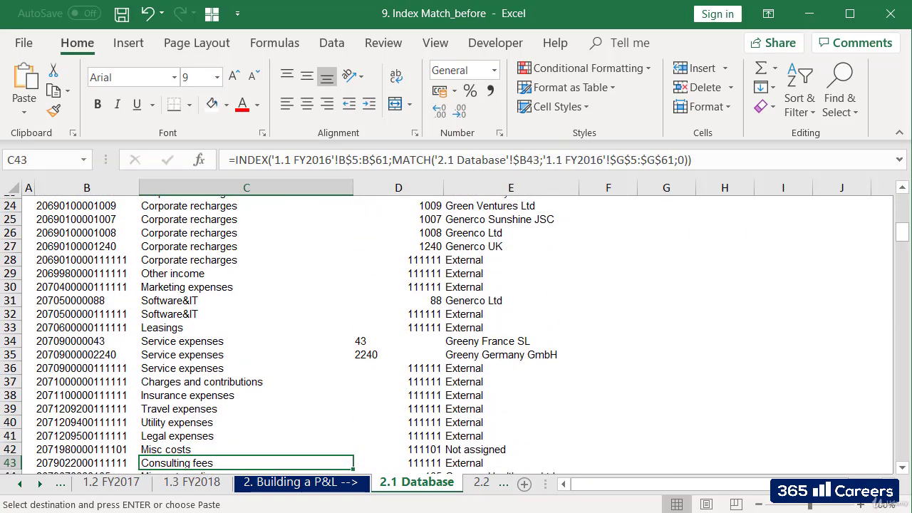
key(Up)
key(Up)
key(Up)
key(Up)
key(Up)
key(Up)
key(Up)
key(Up)
key(Up)
key(Up)
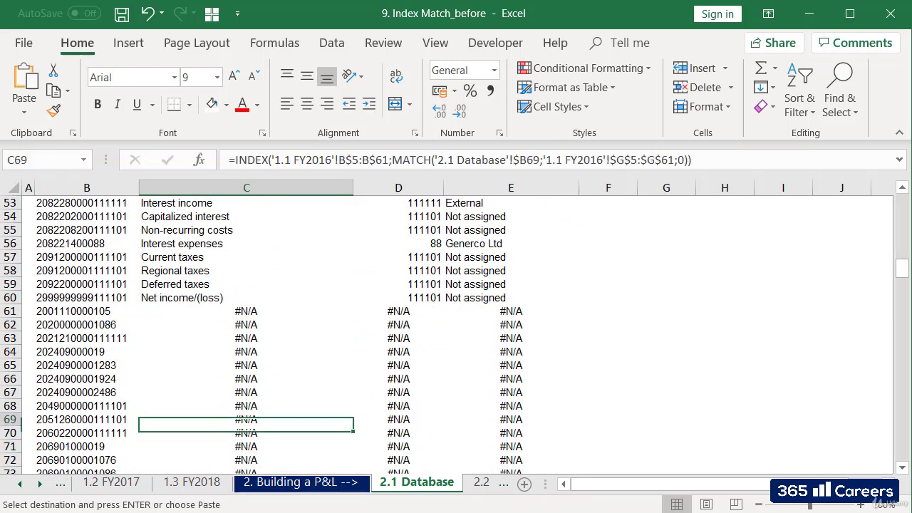
key(Escape)
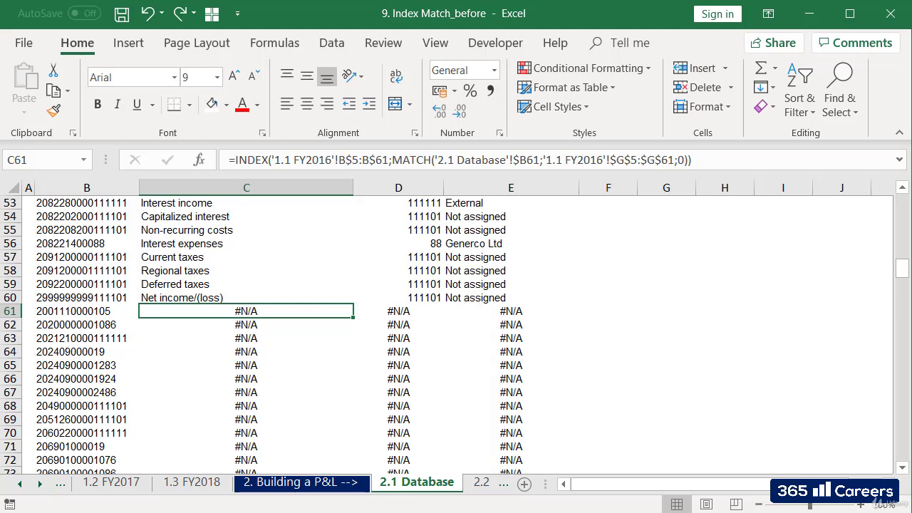
Start an INDEX formula in C61 with the row-fixed result array '1.2 FY2017'!B$5:B$86.
text(=INDEX()
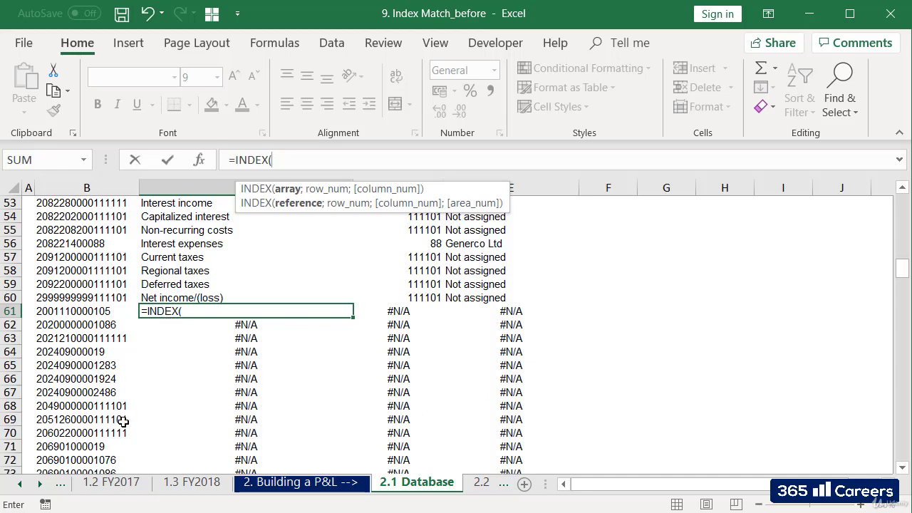
click(107, 483)
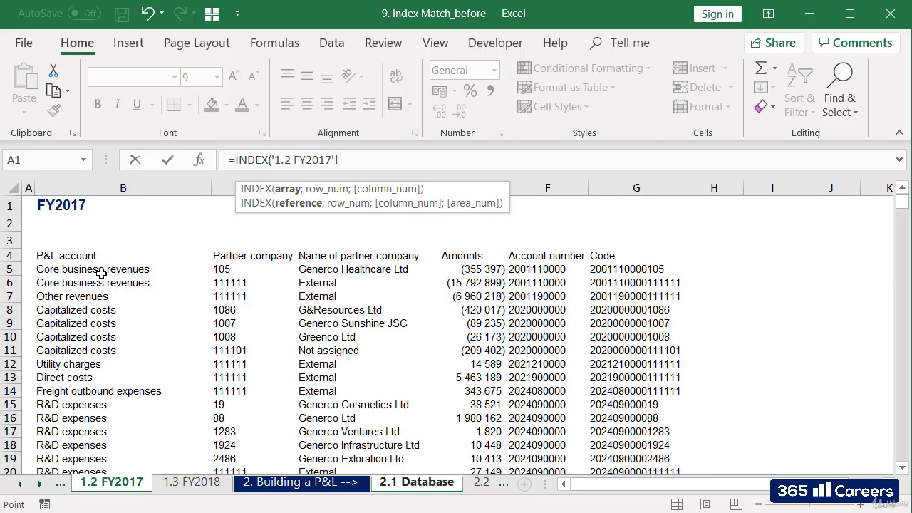
drag(102, 274, 107, 461)
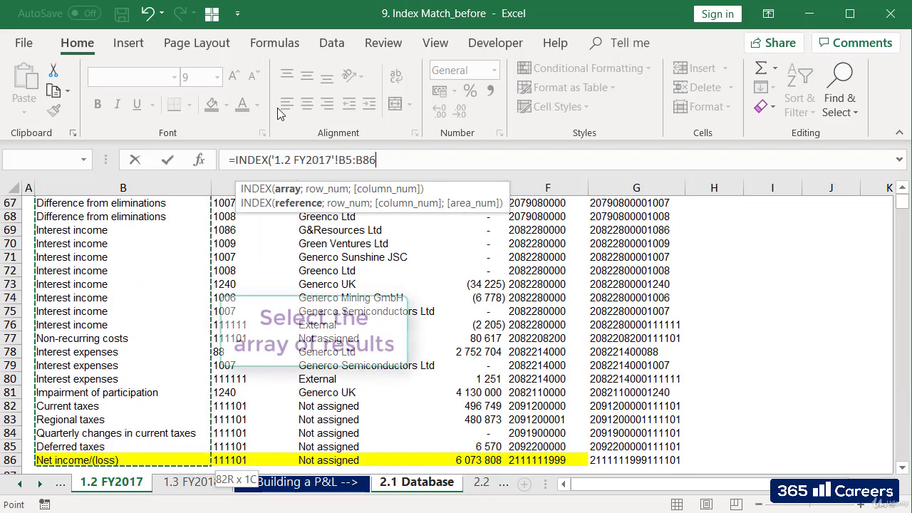
click(349, 161)
text($)
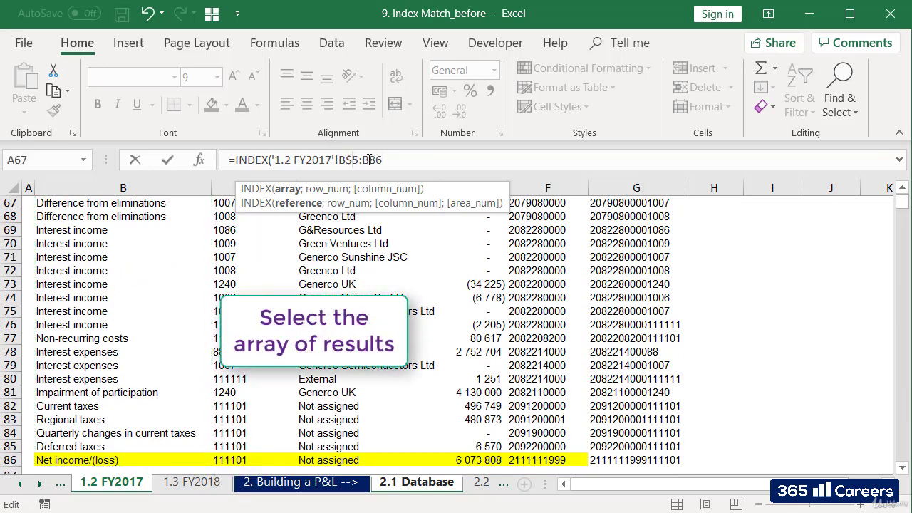
click(371, 161)
text($86)
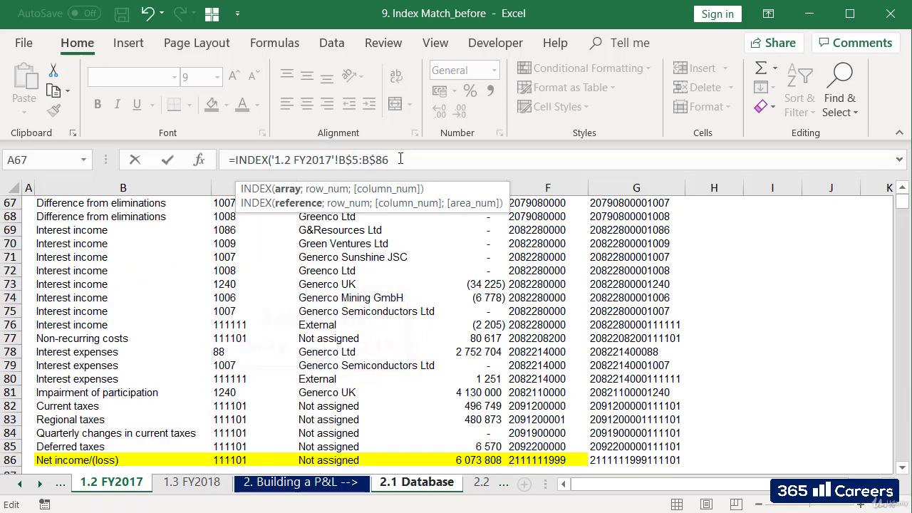
Nest a MATCH function as the row number, with the column-fixed lookup value '2.1 Database'!$B61.
text(;MATCH()
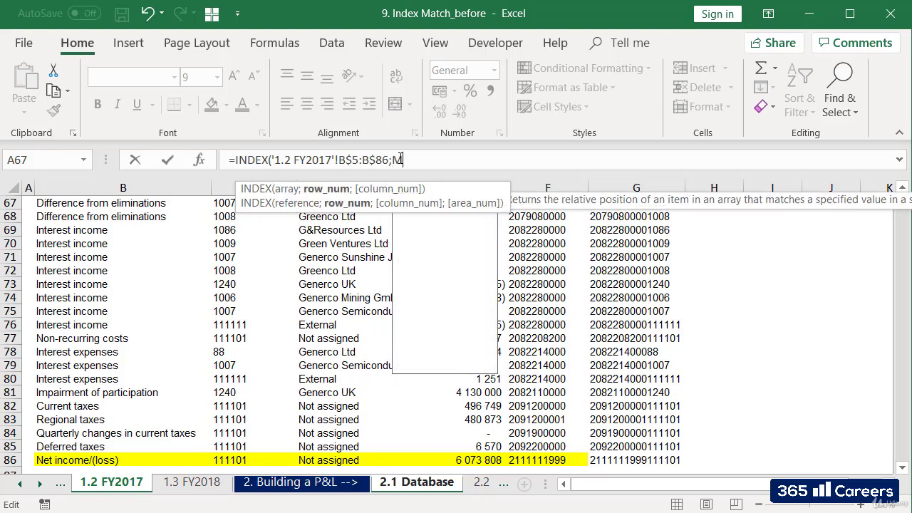
click(420, 483)
click(111, 311)
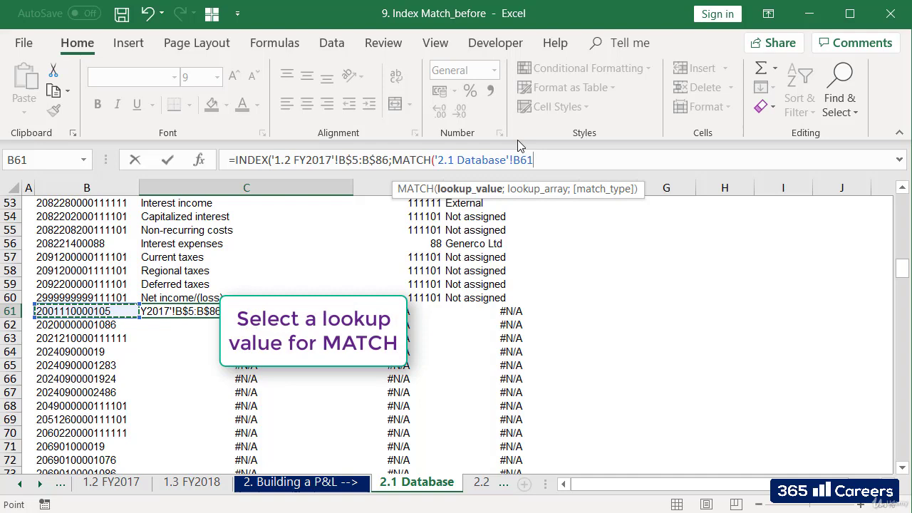
key(F4)
key(F4)
key(F4)
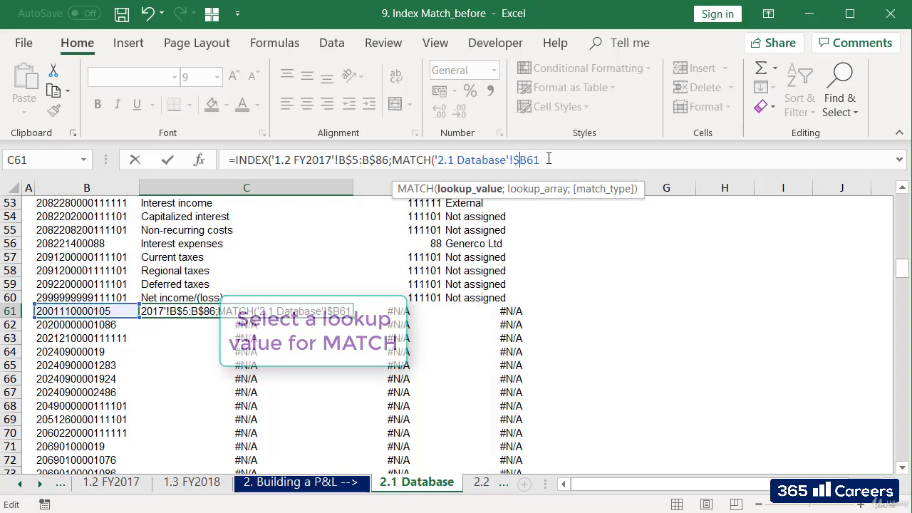
Complete the MATCH with the absolute lookup array '1.2 FY2017'!$G$5:$G$86 and exact match type 0, and enter the formula.
text(;)
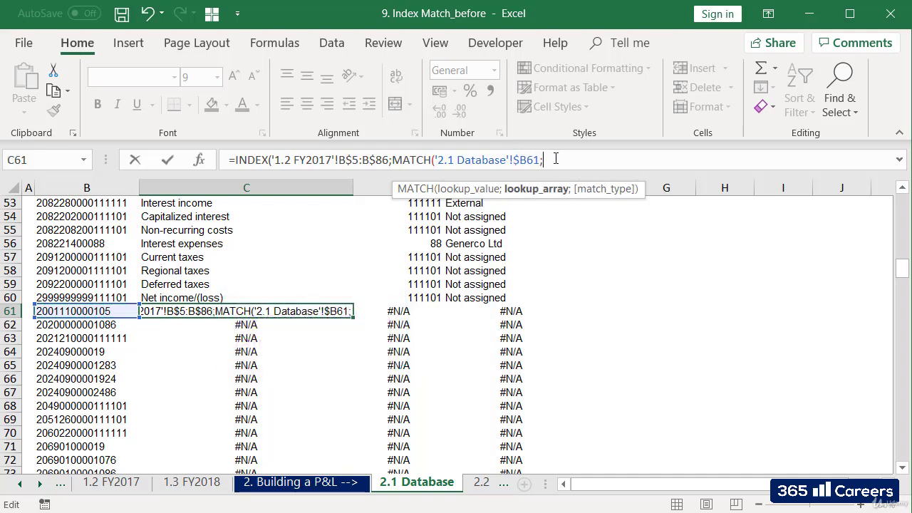
click(132, 484)
click(615, 269)
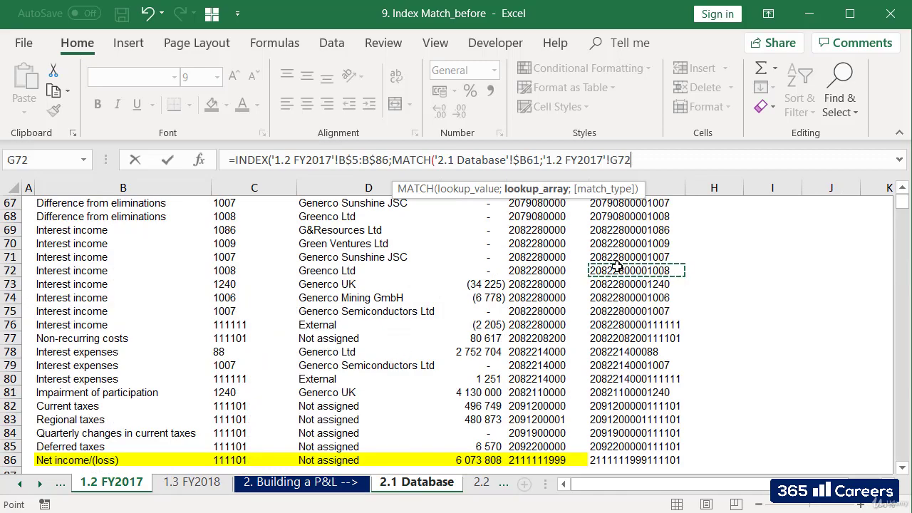
key(ctrl+Up)
key(Down)
key(ctrl+shift+Down)
key(F4)
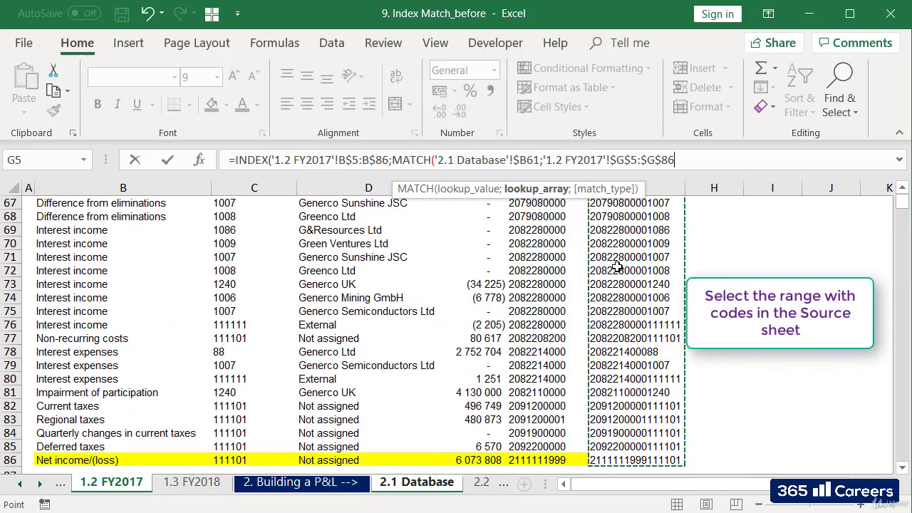
text(;0)
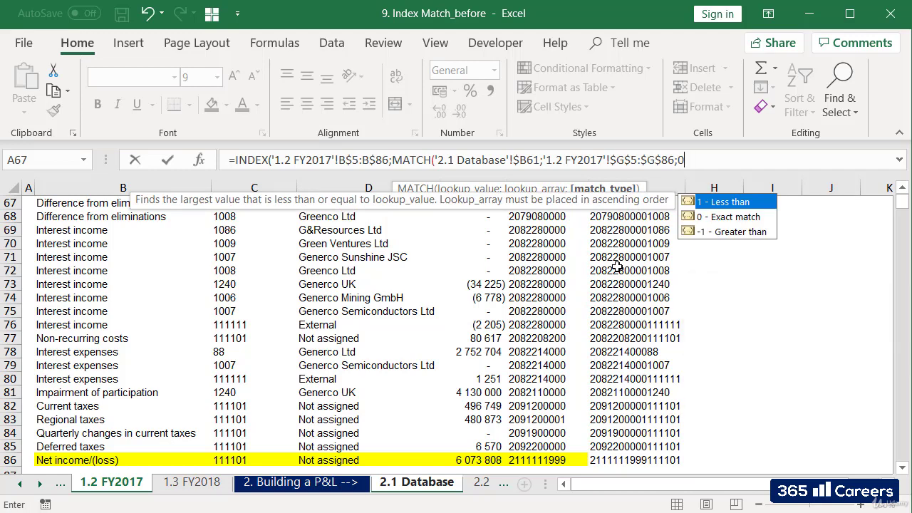
text()))
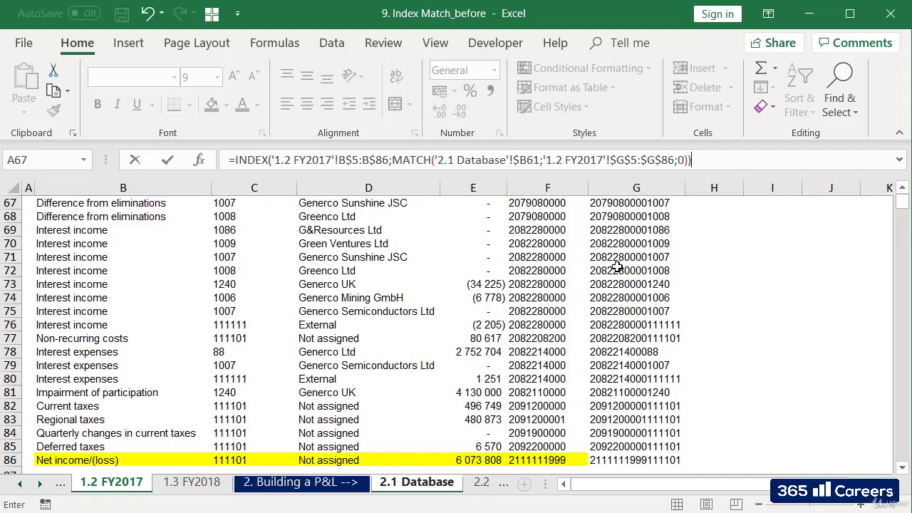
key(Return)
Copy the C61 formula across columns C to E and down all the remaining code rows.
key(Up)
key(ctrl+c)
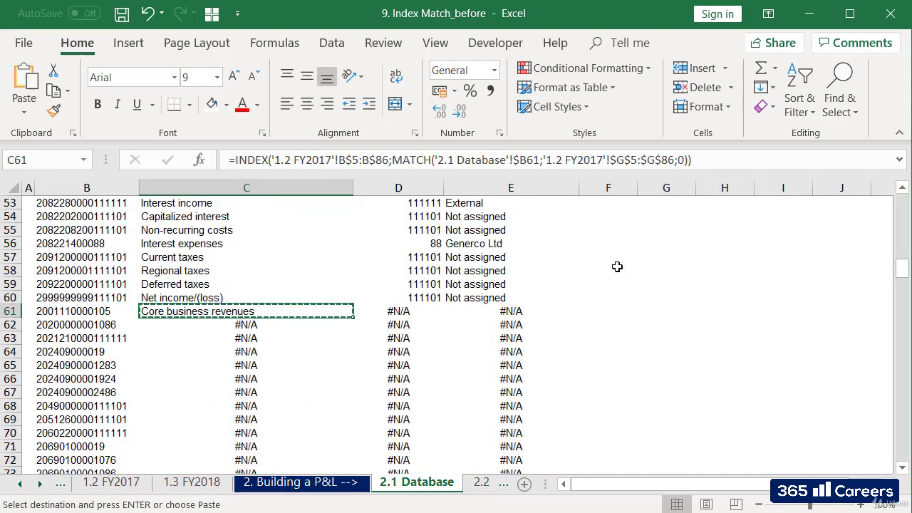
key(shift+Right)
key(shift+Right)
key(ctrl+shift+Down)
key(ctrl+z)
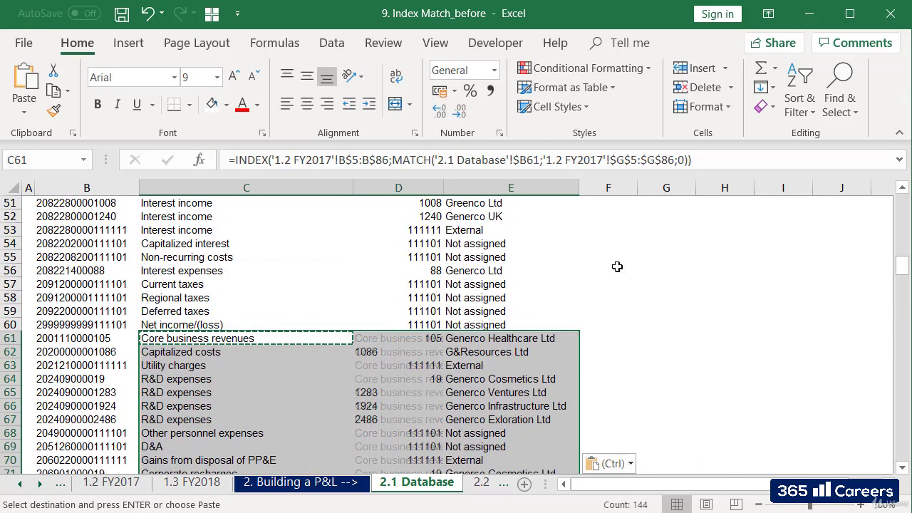
Review the filled results down column C to the first code missing from the FY2017 sheet.
key(Down)
key(Down)
key(Down)
key(Down)
key(Down)
key(Down)
key(Down)
key(Down)
key(Down)
key(Down)
key(Down)
key(Down)
key(Down)
key(Down)
key(Down)
key(Down)
key(Down)
key(Down)
key(Down)
key(Down)
key(Down)
key(Down)
key(Down)
key(Down)
key(Down)
key(Down)
key(Down)
key(Down)
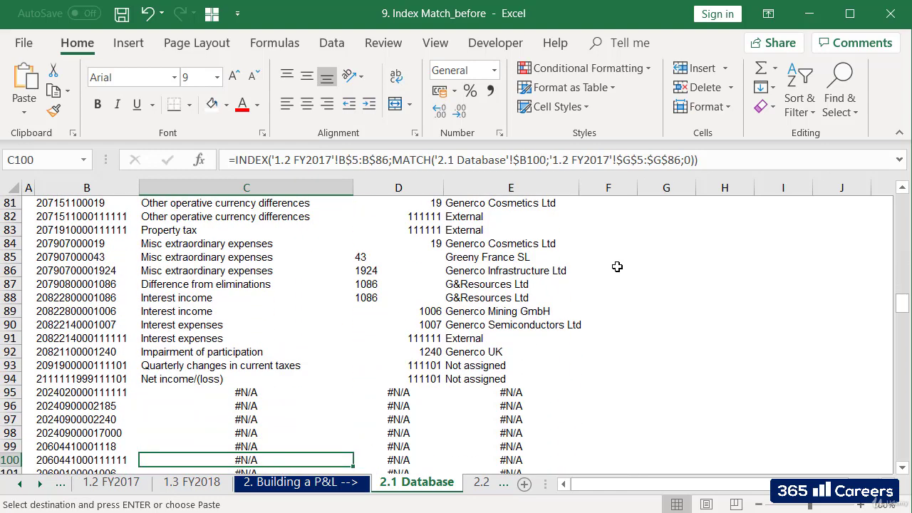
key(Up)
Start an INDEX formula in C95 with the row-fixed result array '1.3 FY2018'!B$5:B$78.
text(=INDEX()
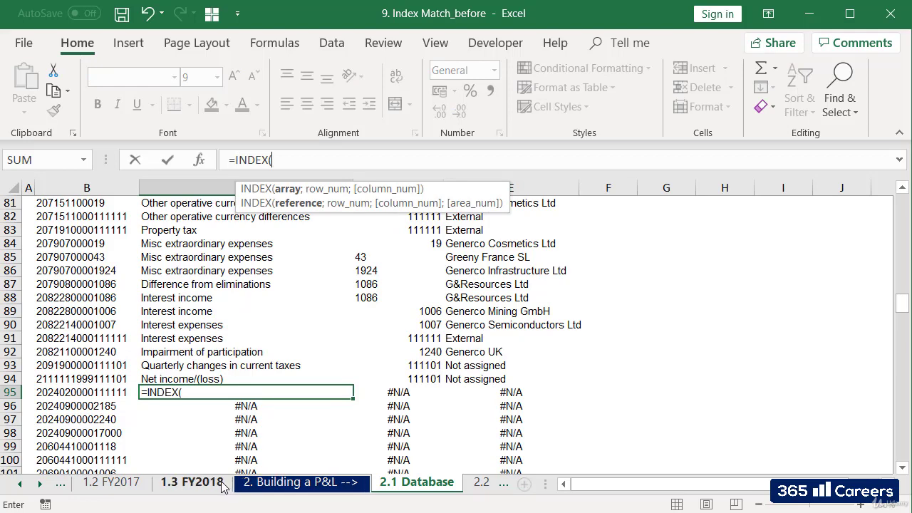
click(192, 483)
click(105, 269)
key(ctrl+shift+Down)
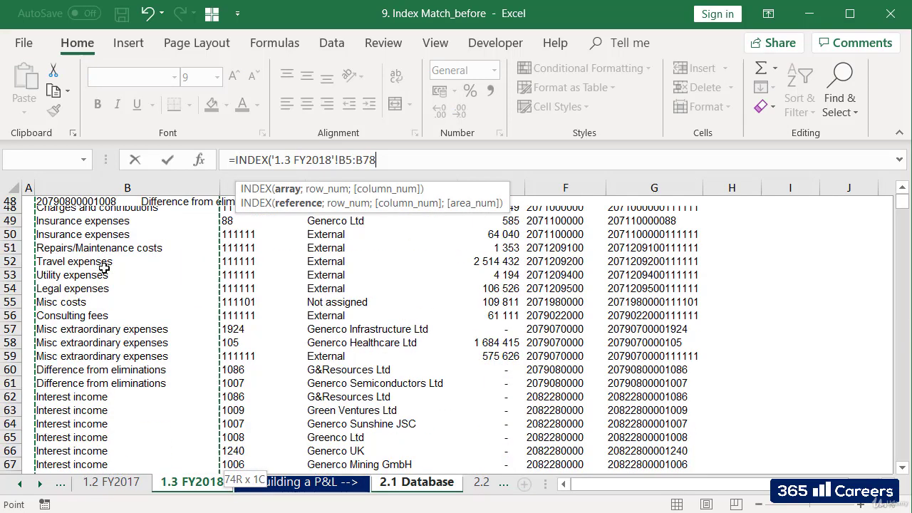
click(346, 160)
text($78)
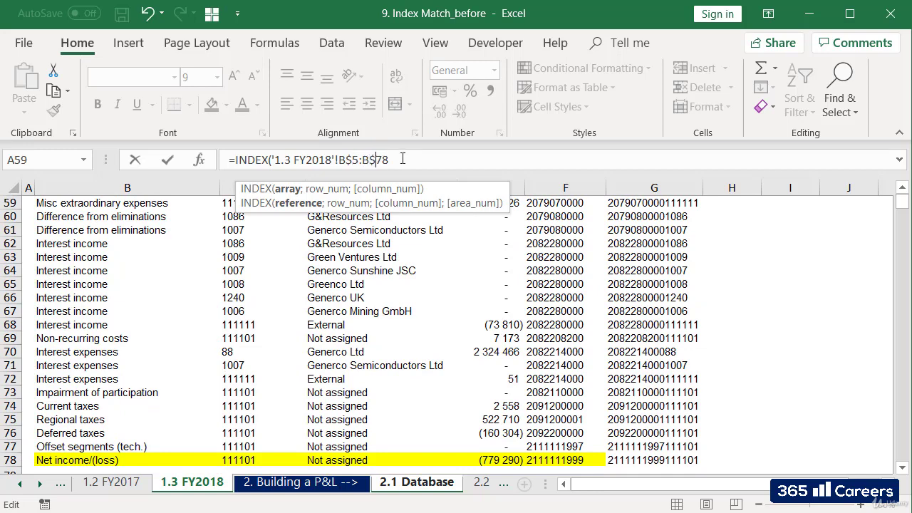
Nest a MATCH function as the row number, with the column-fixed lookup value '2.1 Database'!$B95.
text(;)
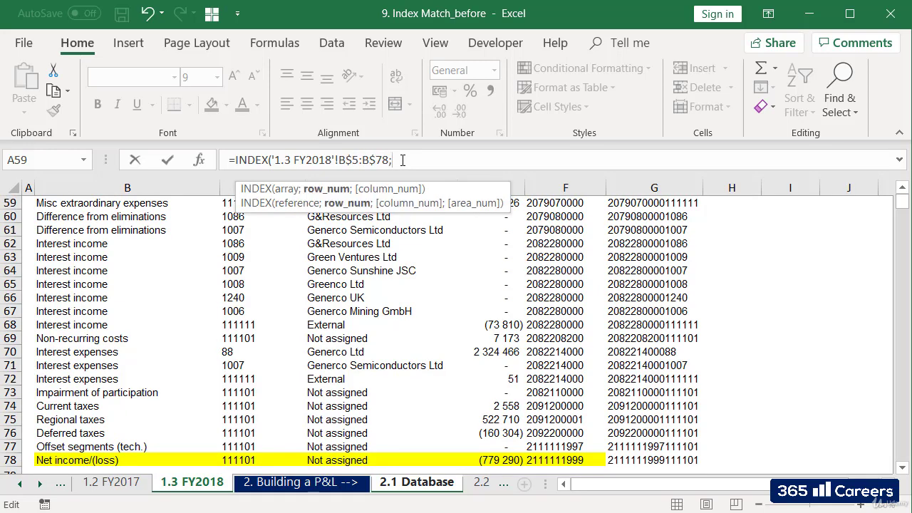
text(MATCH()
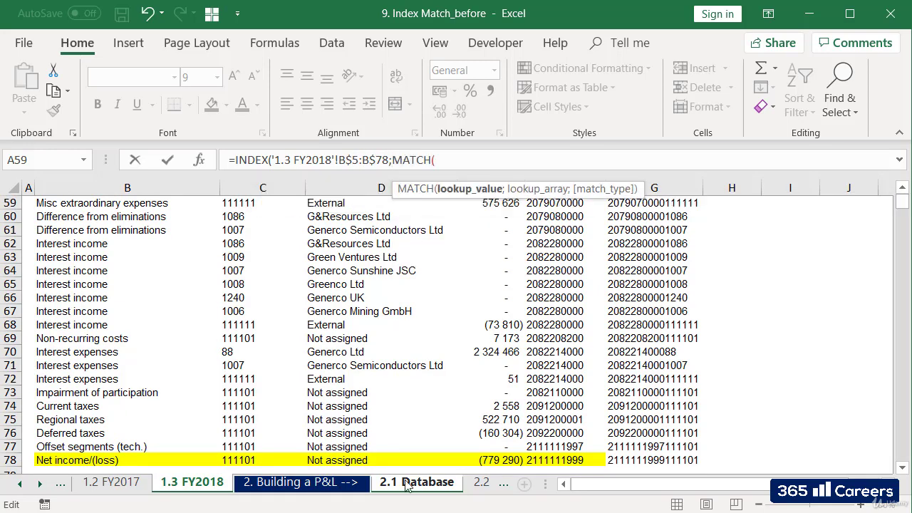
click(399, 492)
click(132, 392)
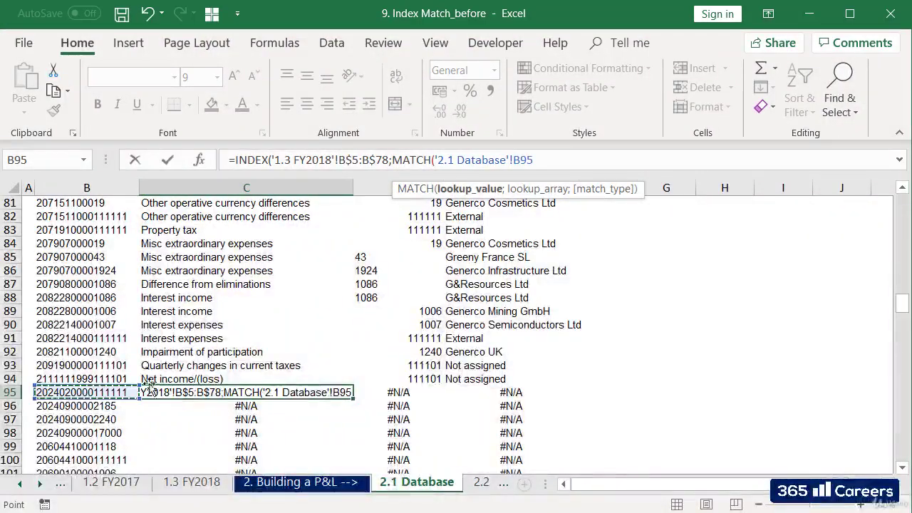
click(514, 160)
text($78)
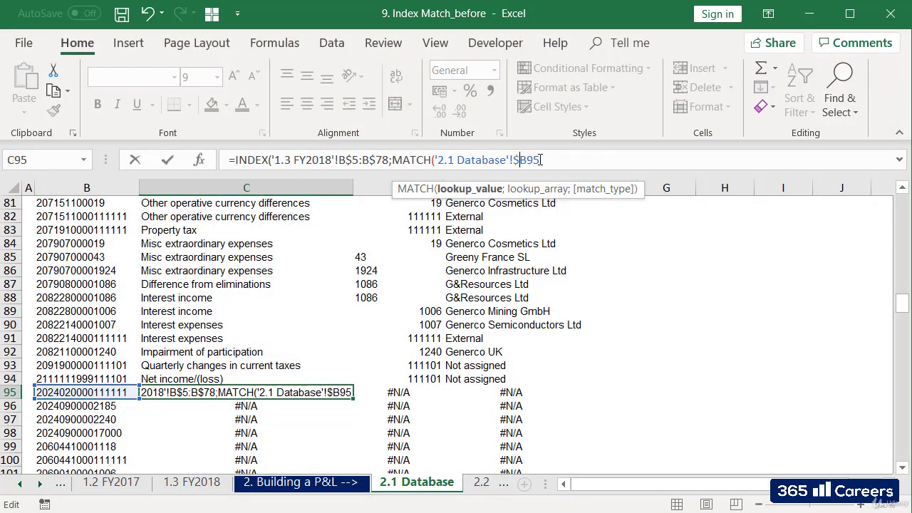
Complete the MATCH with the absolute lookup array '1.3 FY2018'!$G$5:$G$78 and exact match type 0, and enter the formula.
text(;)
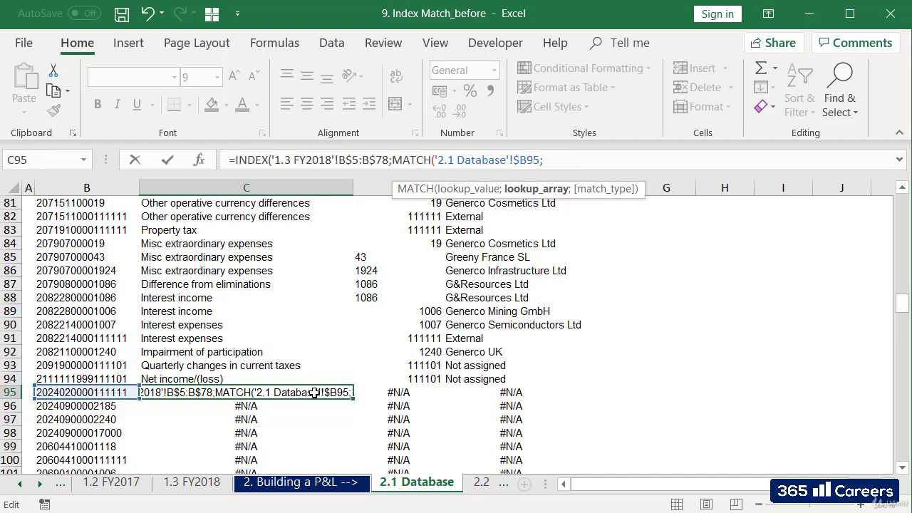
click(192, 482)
click(617, 364)
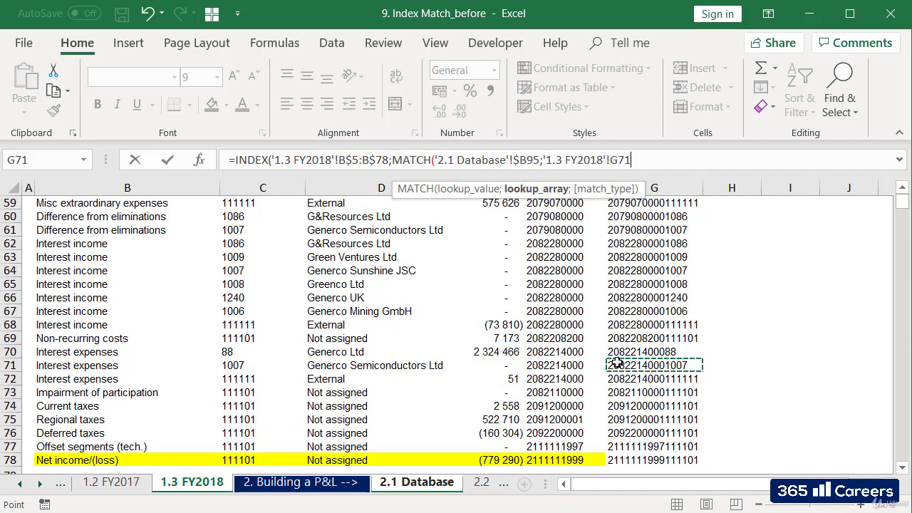
key(ctrl+Up)
key(Down)
key(ctrl+shift+Down)
key(F4)
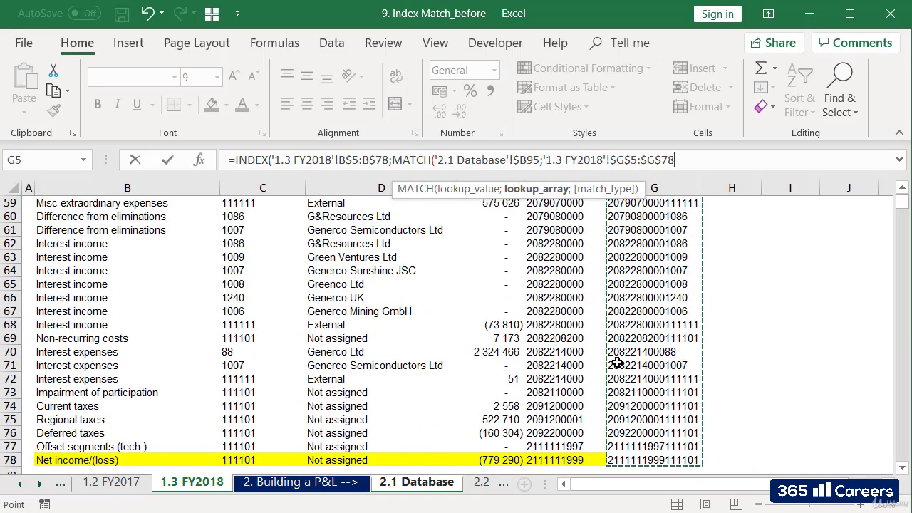
text(;0))
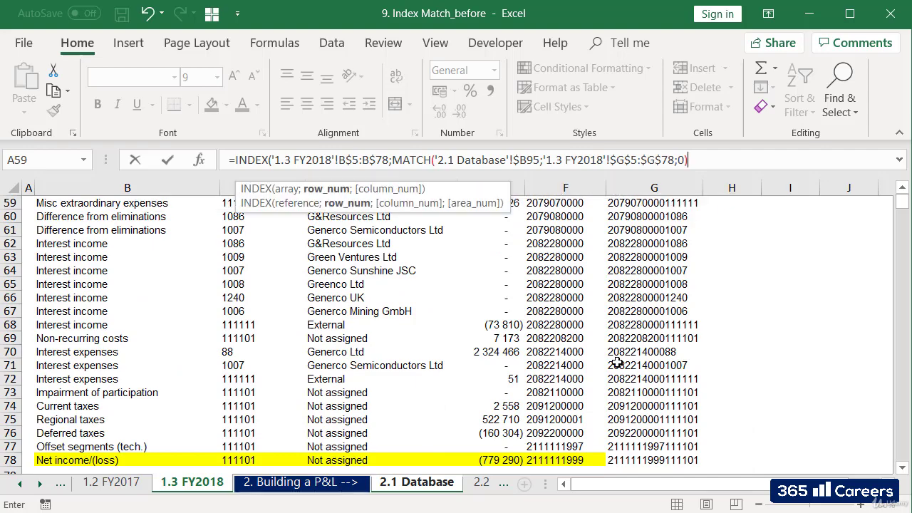
key(Return)
Copy the C95 formula across columns C to E and down to the last code in row 108.
key(Up)
key(ctrl+c)
key(shift+Right)
key(shift+Right)
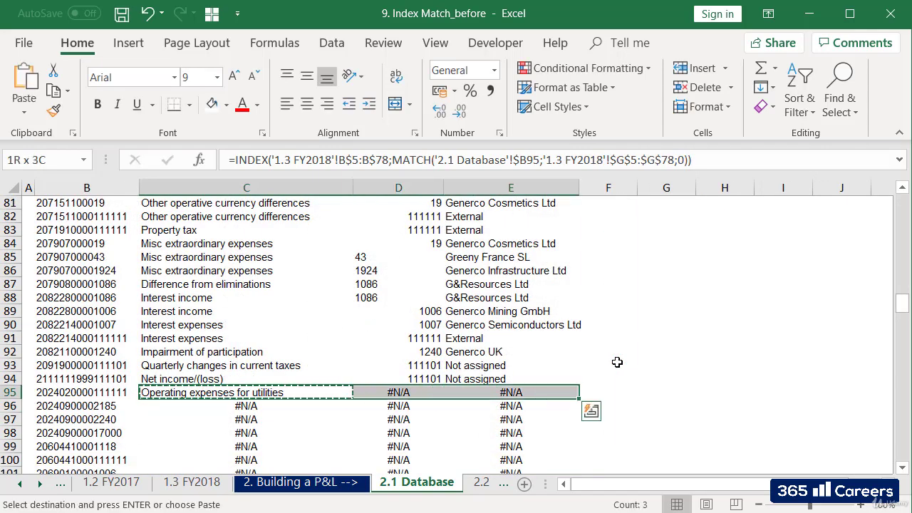
key(ctrl+shift+Down)
key(ctrl+v)
key(Right)
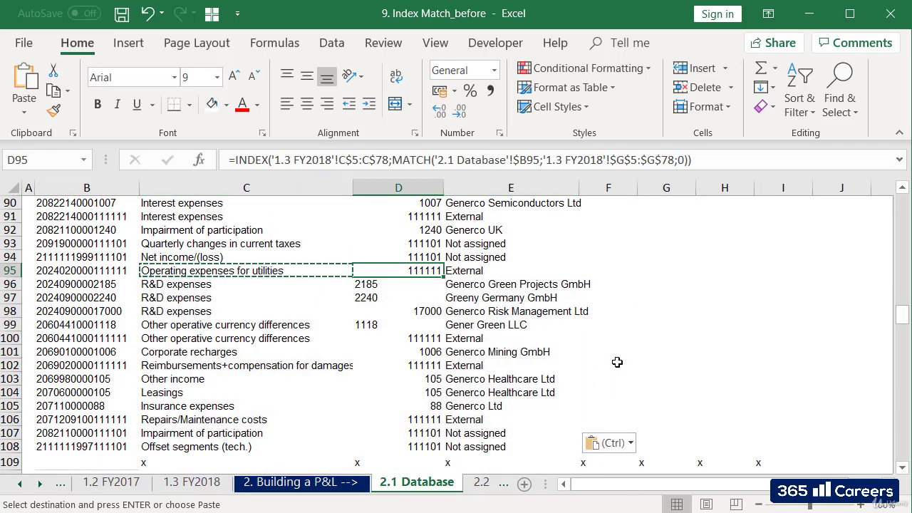
key(Right)
key(Right)
key(Right)
key(Right)
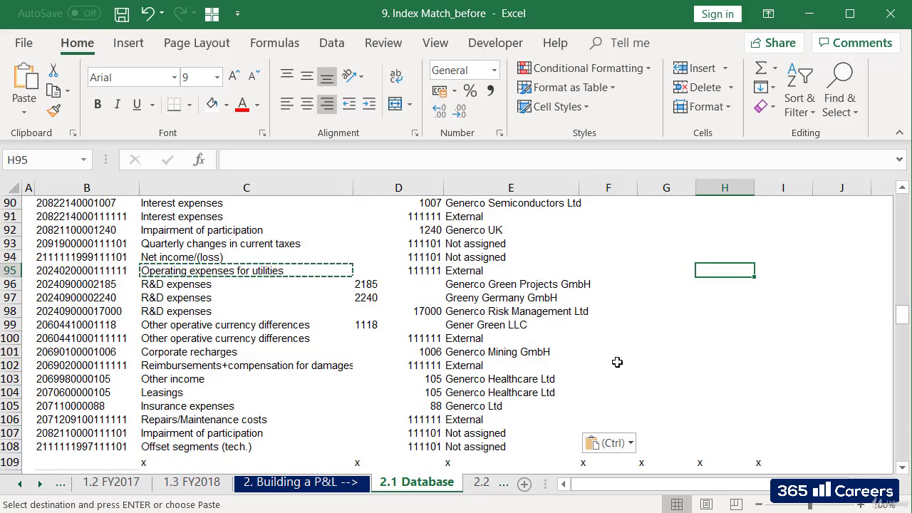